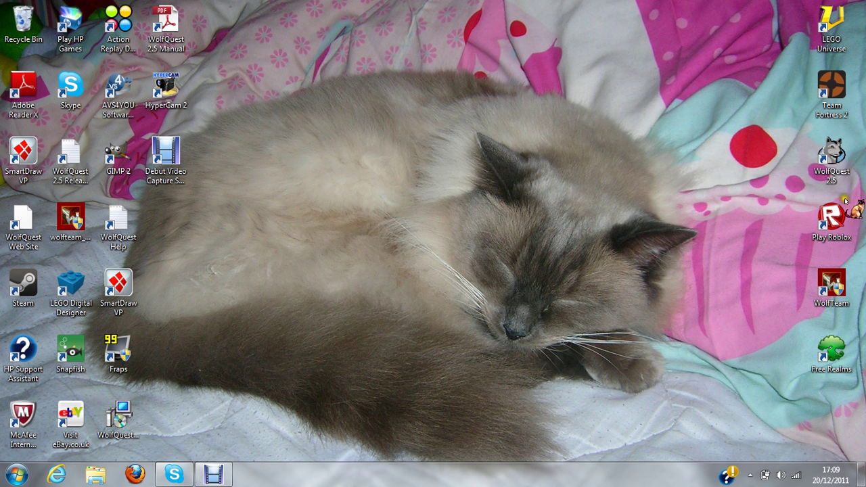
# - Launch Roblox Studio from the Roblox folder under All Programs
pyautogui.click(3, 469)
pyautogui.click(64, 419)
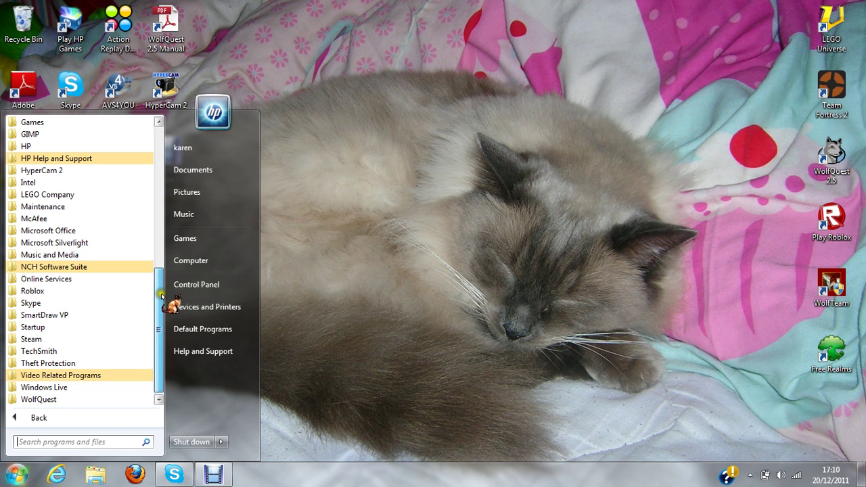
pyautogui.click(87, 291)
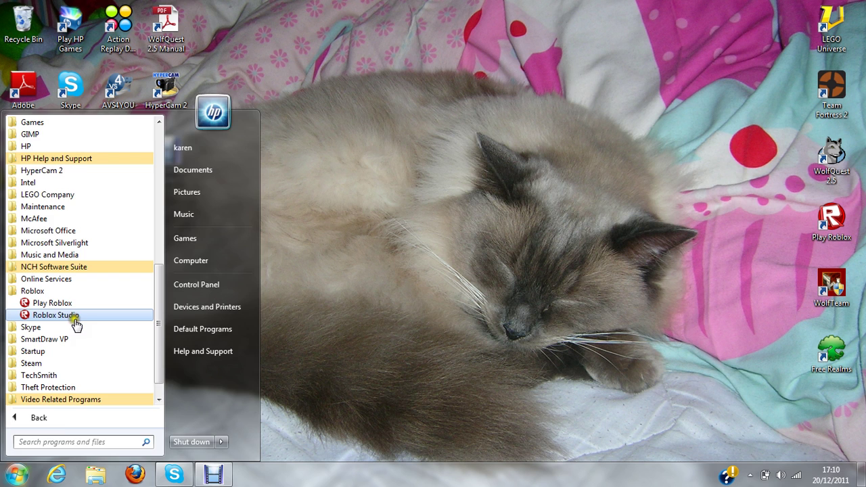
pyautogui.click(69, 316)
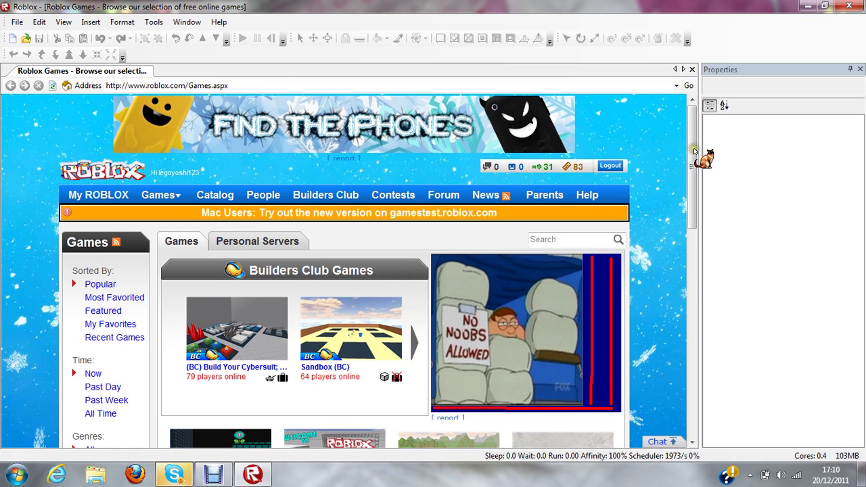
# - Go to My ROBLOX > Places and expand the Survival of the Zombie Army entry
pyautogui.moveTo(691, 156)
pyautogui.mouseDown()
pyautogui.moveTo(686, 330)
pyautogui.moveTo(710, 241)
pyautogui.moveTo(710, 151)
pyautogui.mouseUp()
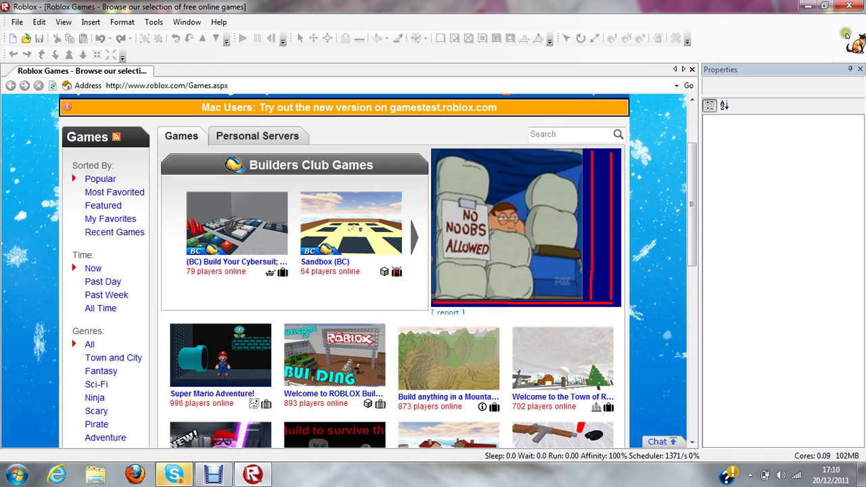
pyautogui.moveTo(695, 204); pyautogui.dragTo(699, 113)
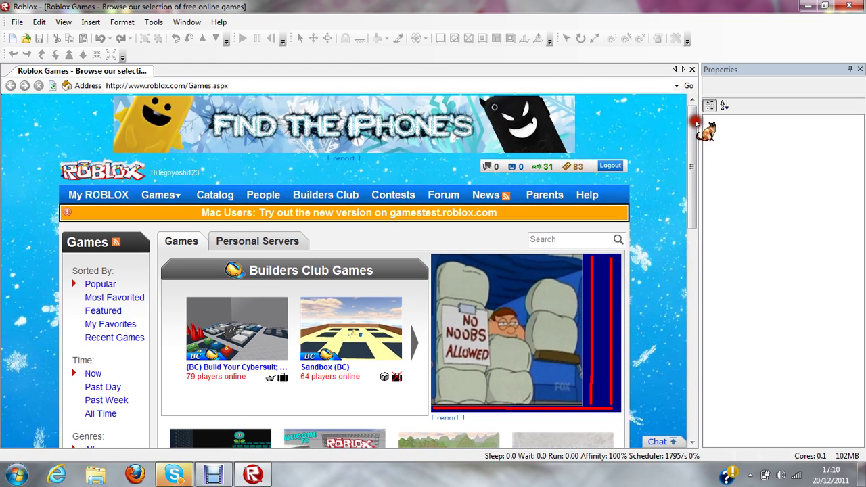
pyautogui.click(163, 202)
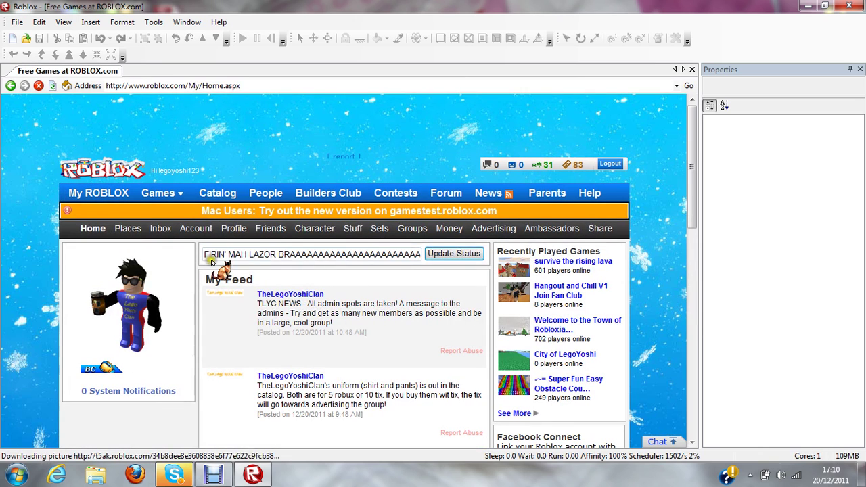
pyautogui.click(132, 231)
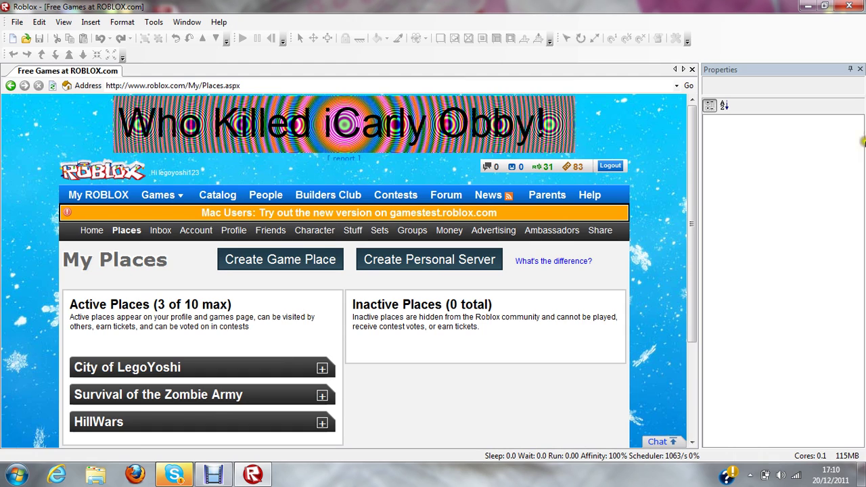
pyautogui.scroll(-5, 704, 216)
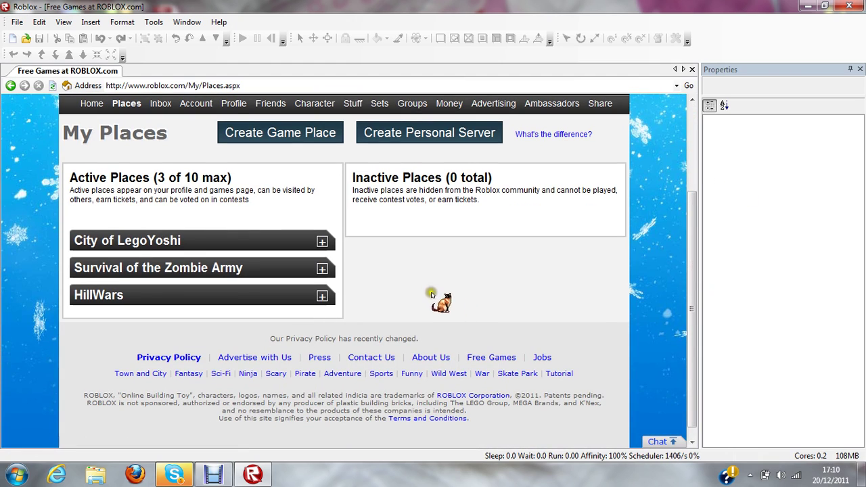
pyautogui.doubleClick(318, 269)
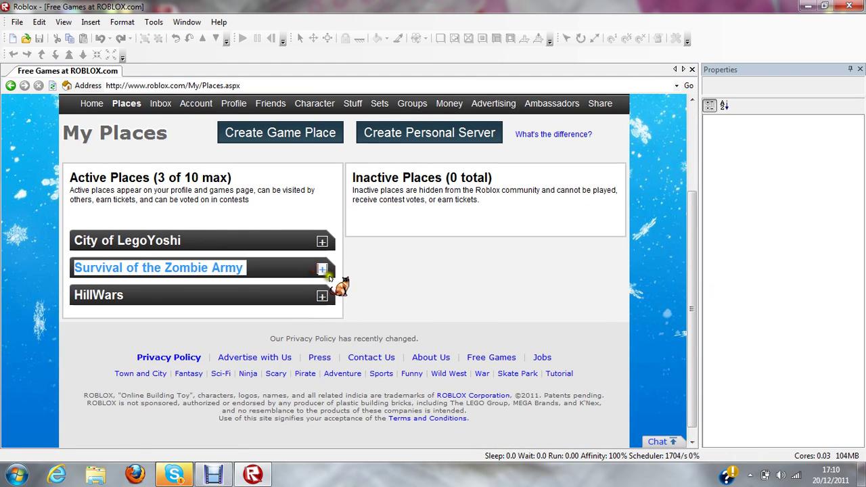
pyautogui.click(323, 271)
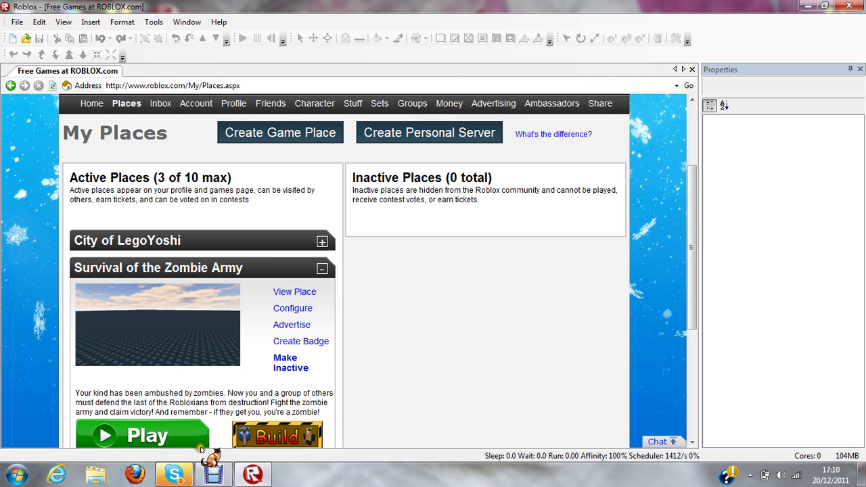
pyautogui.moveTo(695, 224); pyautogui.dragTo(692, 267)
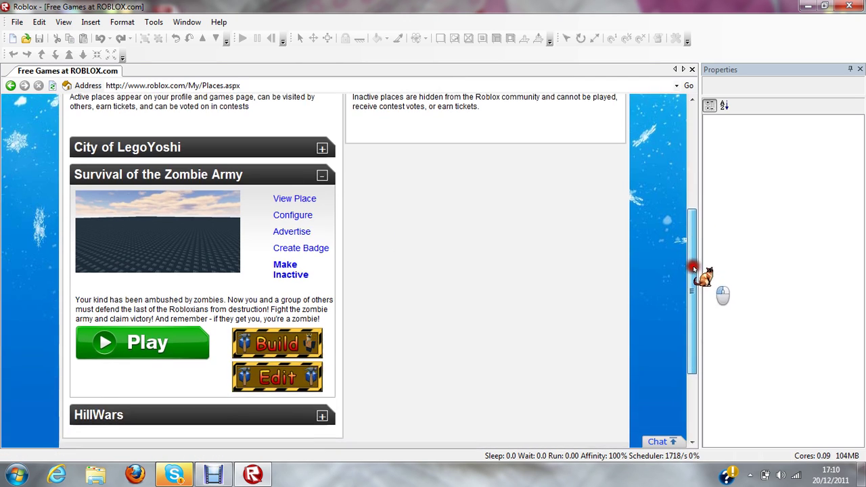
# - Edit Survival of the Zombie Army, then zoom and tilt the camera onto the baseplate
pyautogui.click(297, 384)
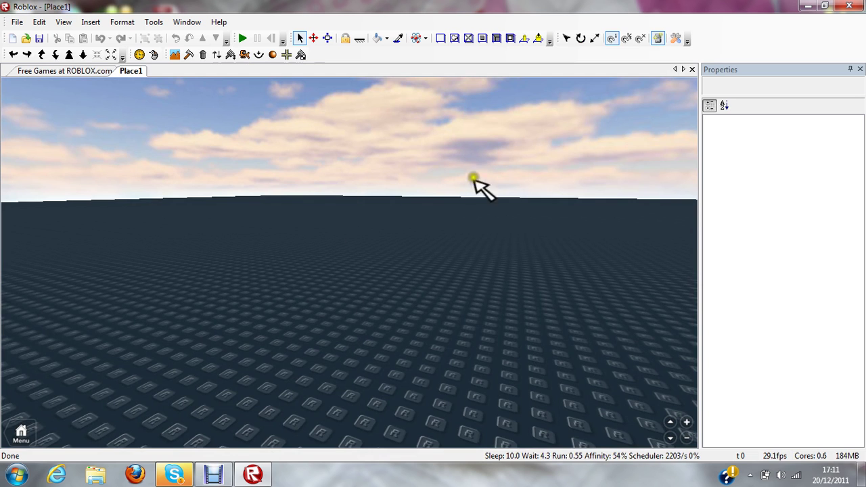
pyautogui.scroll(1, 418, 168)
pyautogui.scroll(2, 418, 168)
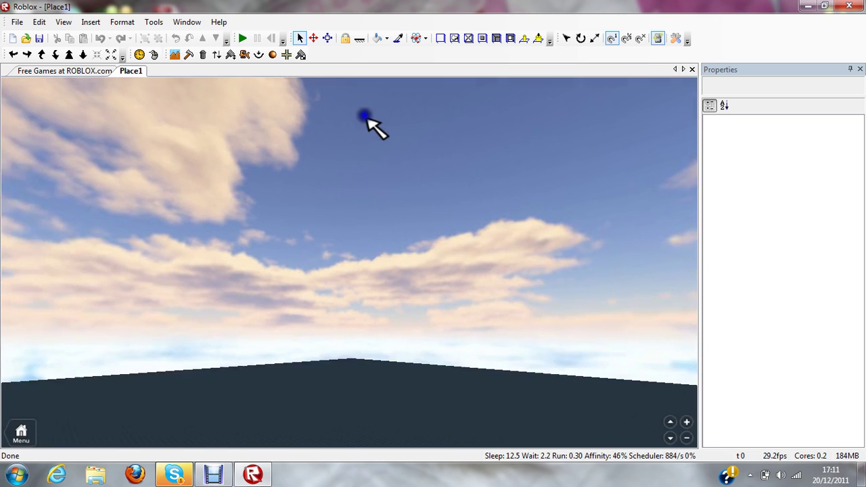
pyautogui.moveTo(367, 119); pyautogui.dragTo(358, 134, button='right')
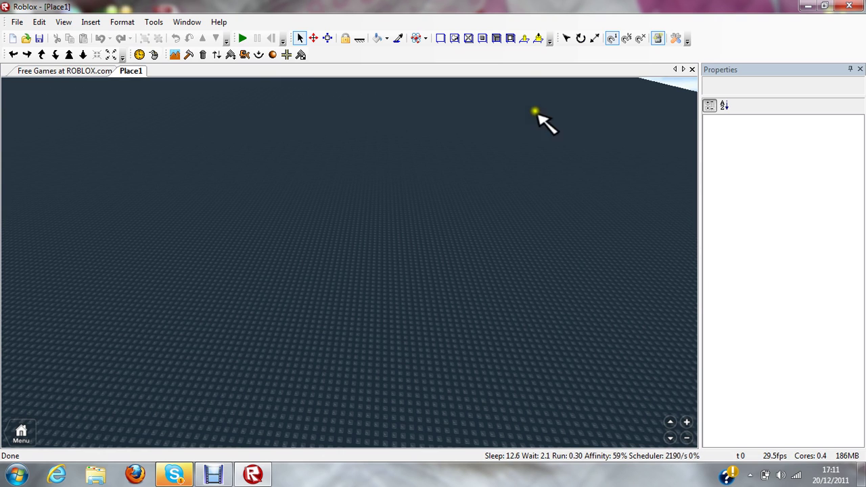
# - Open the Toolbox and list the My Models items from the Inventory tab
pyautogui.click(675, 42)
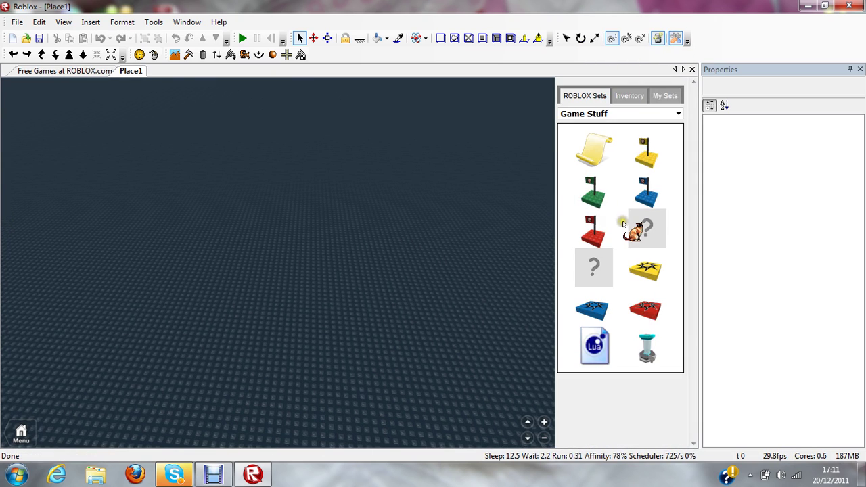
pyautogui.click(633, 97)
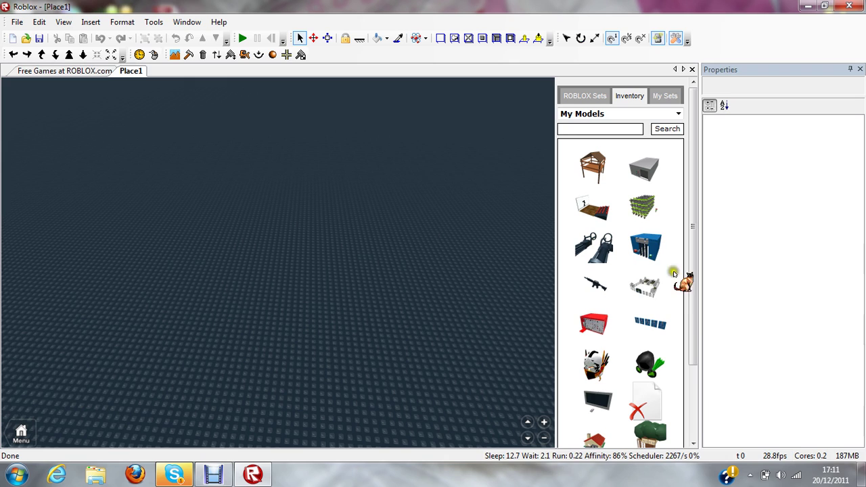
pyautogui.moveTo(689, 165)
pyautogui.mouseDown()
pyautogui.moveTo(697, 237)
pyautogui.moveTo(688, 146)
pyautogui.mouseUp()
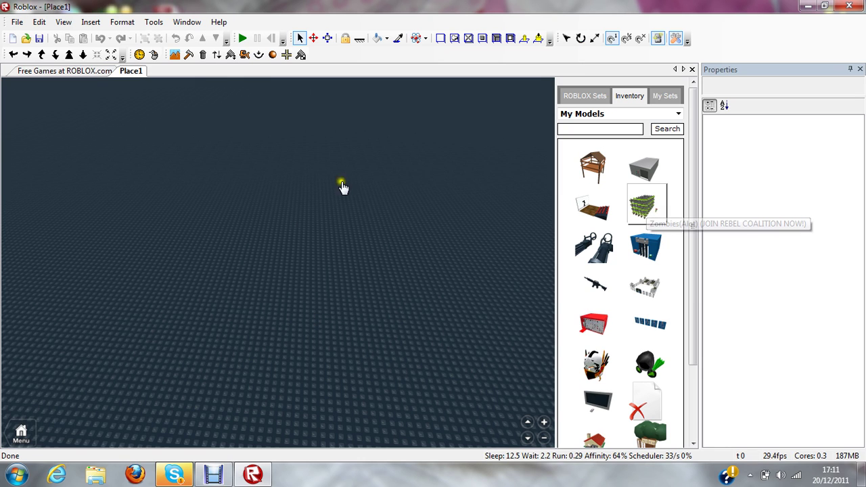
# - Insert the Zombies(Alot) model and orbit the view around it
pyautogui.click(643, 203)
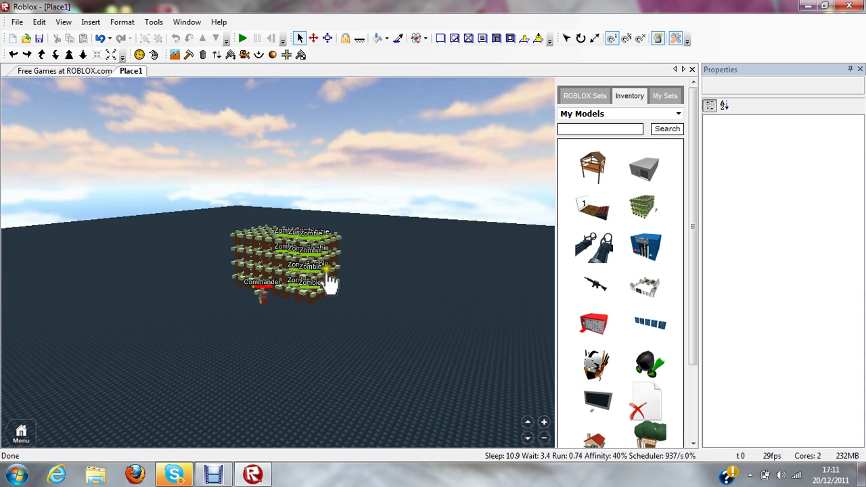
pyautogui.press('Left')
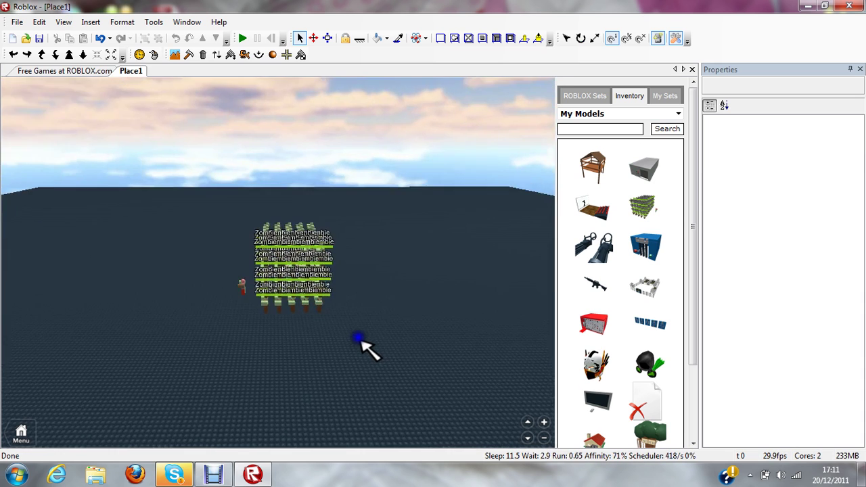
pyautogui.press('Left')
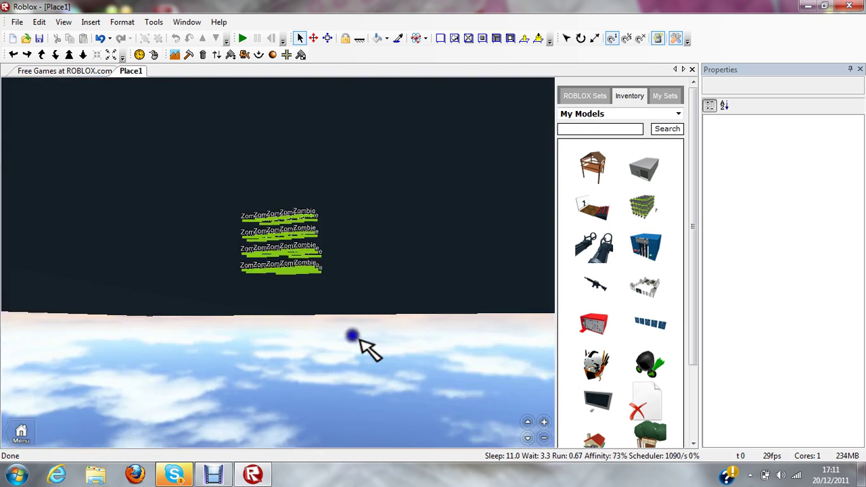
pyautogui.press('Left')
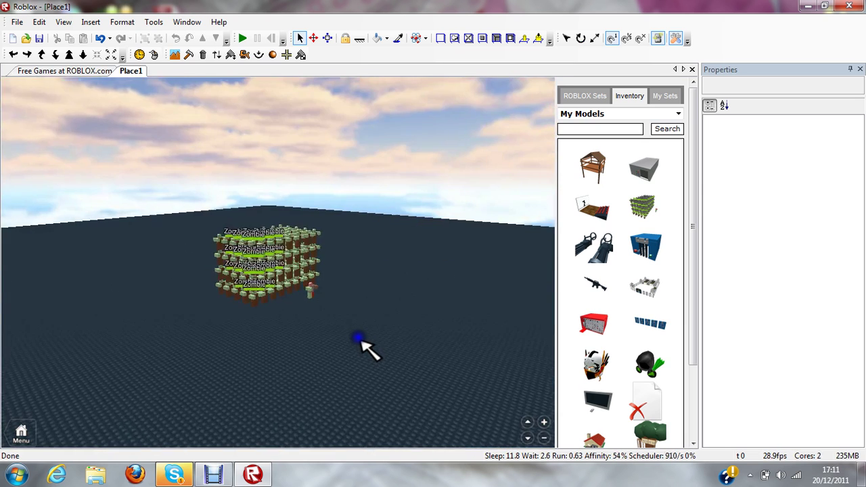
pyautogui.press('Left')
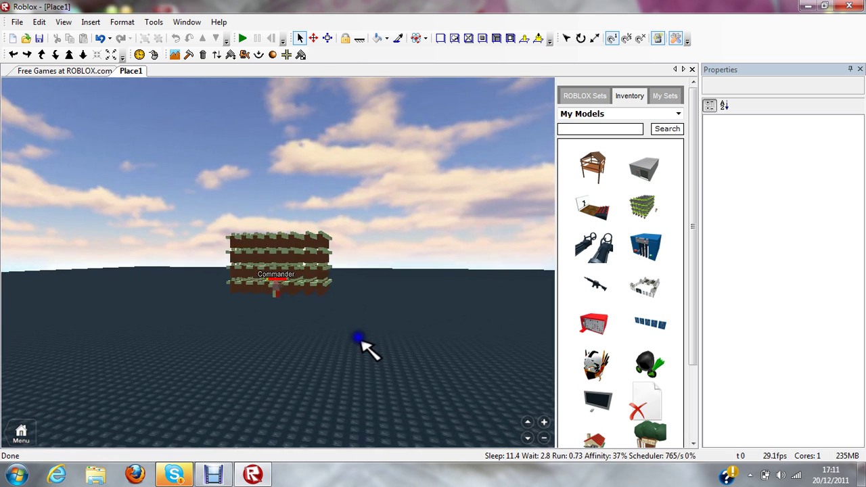
pyautogui.press('Left')
pyautogui.press('Left')
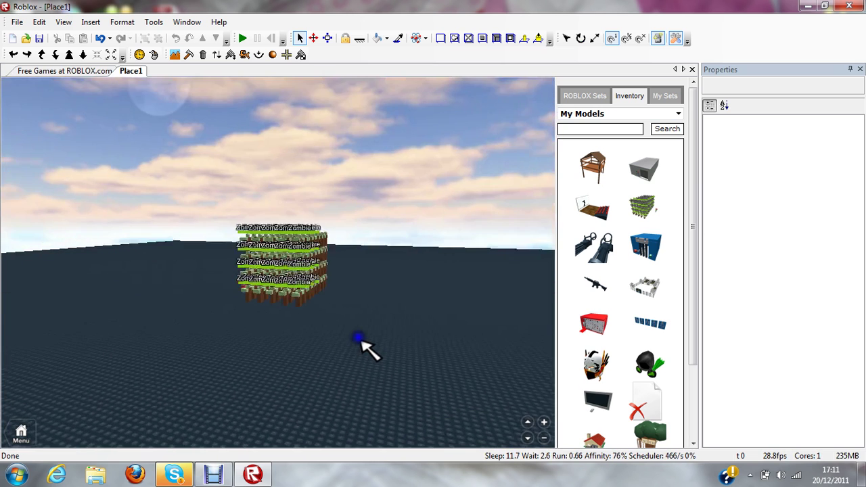
pyautogui.press('Left')
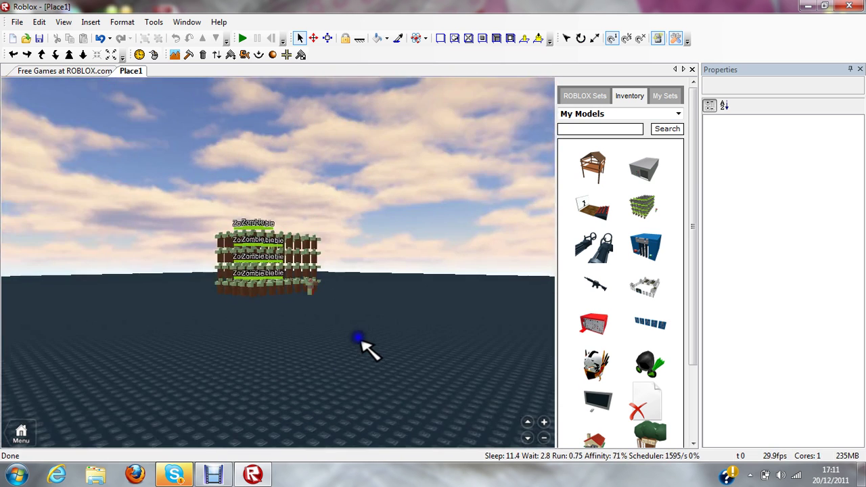
pyautogui.press('Left')
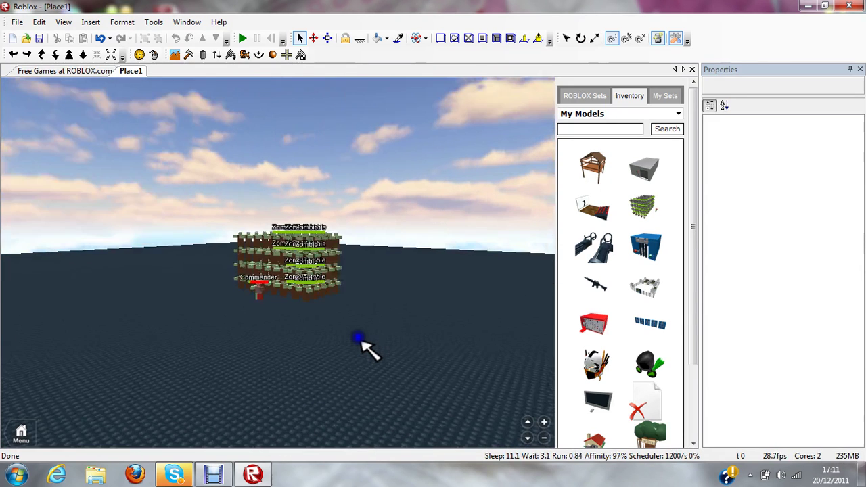
# - Stack two more Zombiepack copies on top of the zombies
pyautogui.click(651, 201)
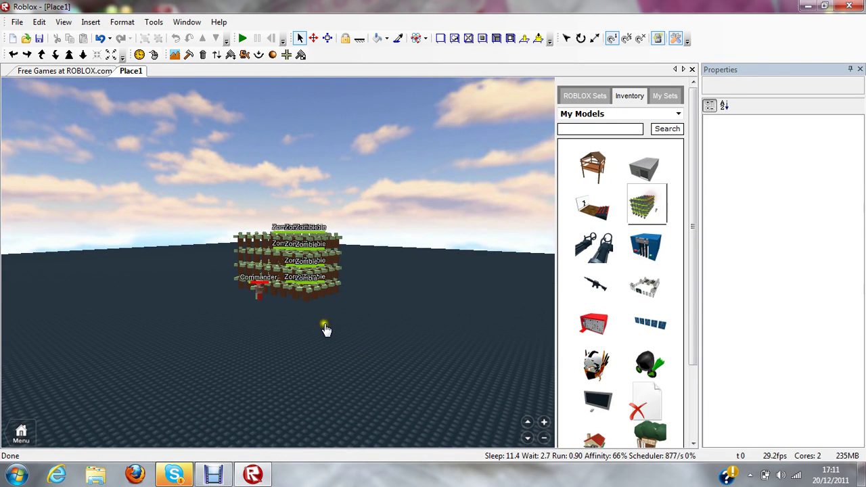
pyautogui.click(288, 261)
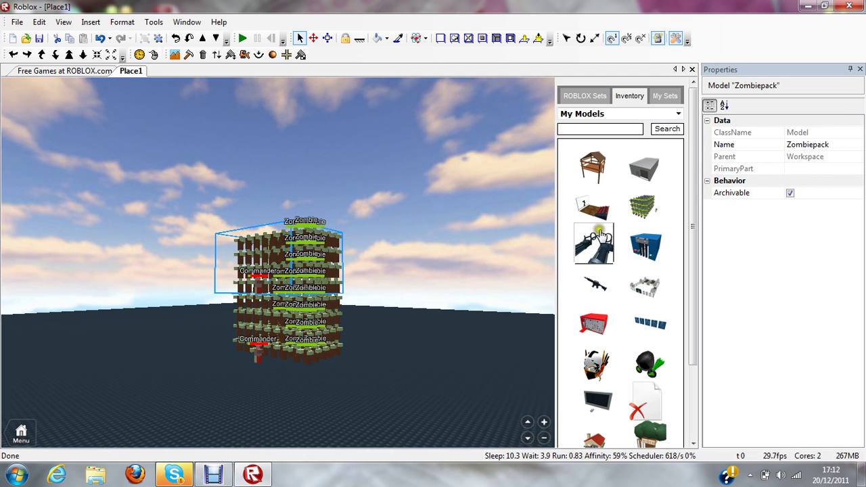
pyautogui.click(646, 206)
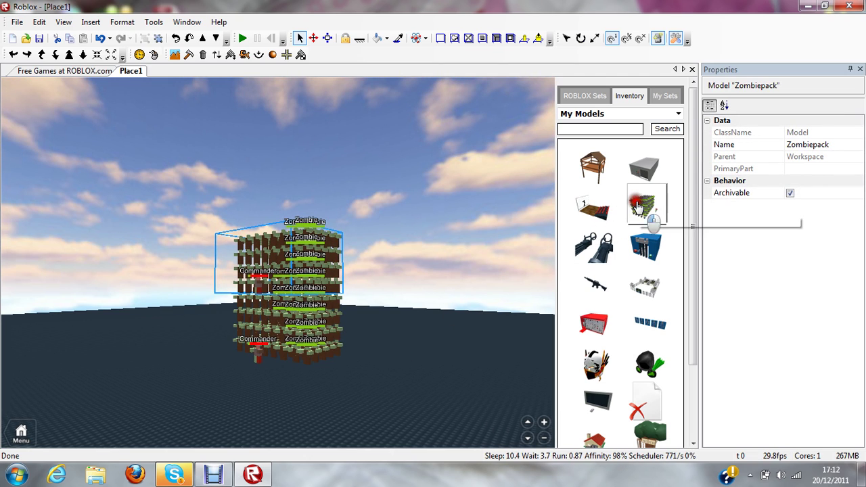
pyautogui.click(446, 361)
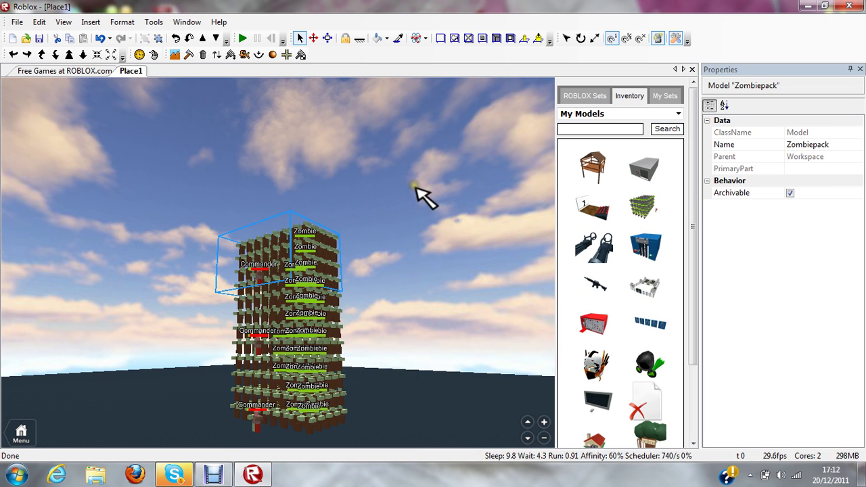
# - Exit Roblox Studio, saving the zombie place to Roblox
pyautogui.click(23, 23)
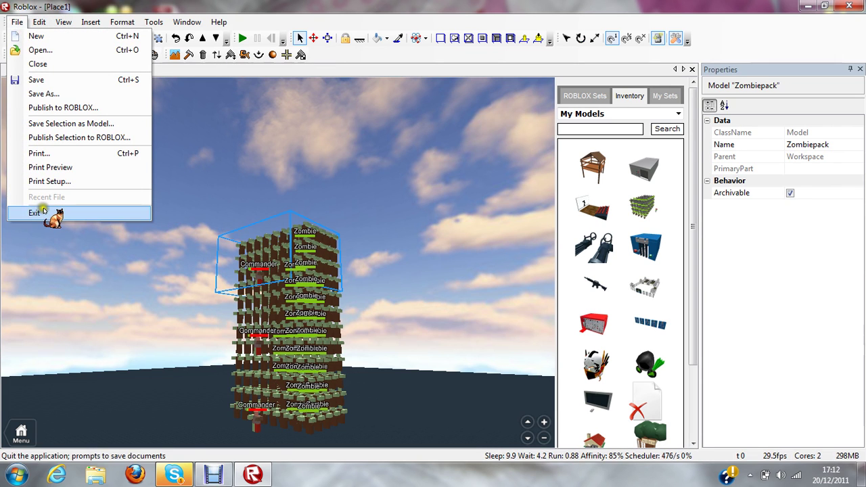
pyautogui.click(42, 214)
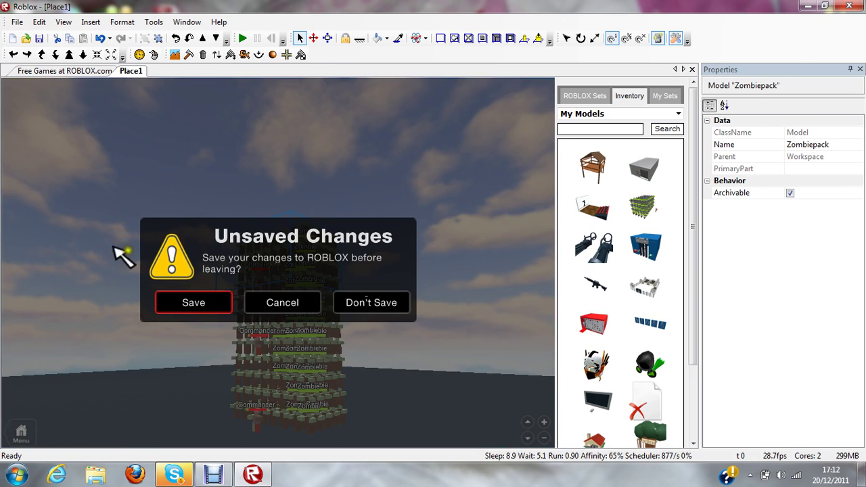
pyautogui.click(194, 304)
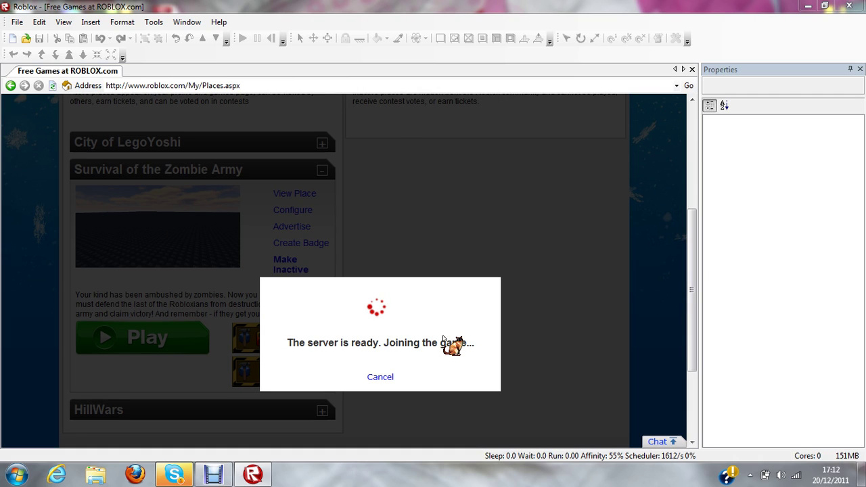
# - Join Survival of the Zombie Army and wait for its 2040 bricks to load
pyautogui.click(444, 336)
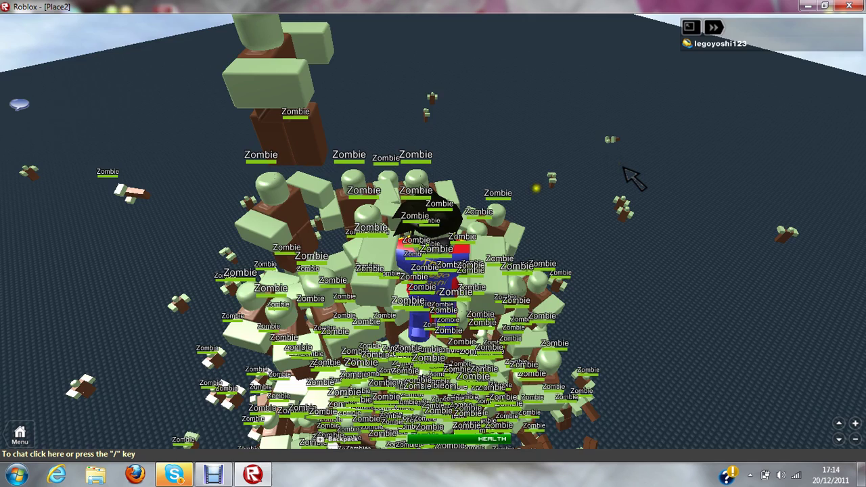
# - Leave the game, confirm, and restore Debut Video Capture from the taskbar
pyautogui.press('Escape')
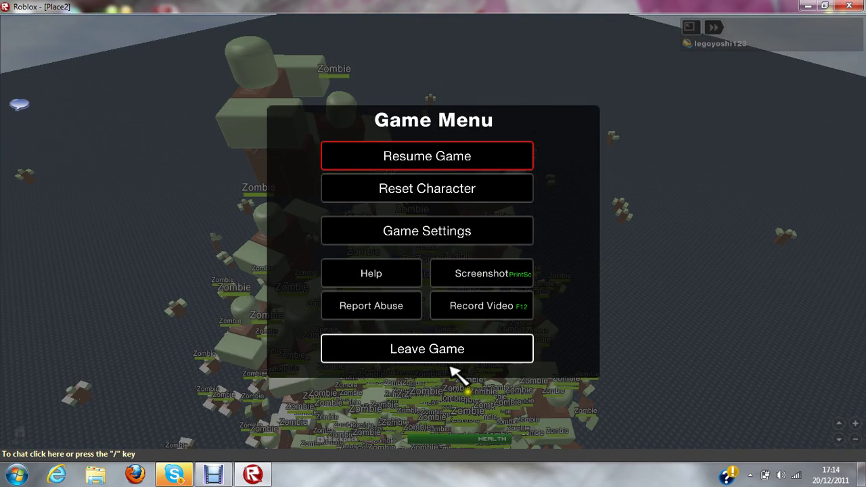
pyautogui.click(487, 354)
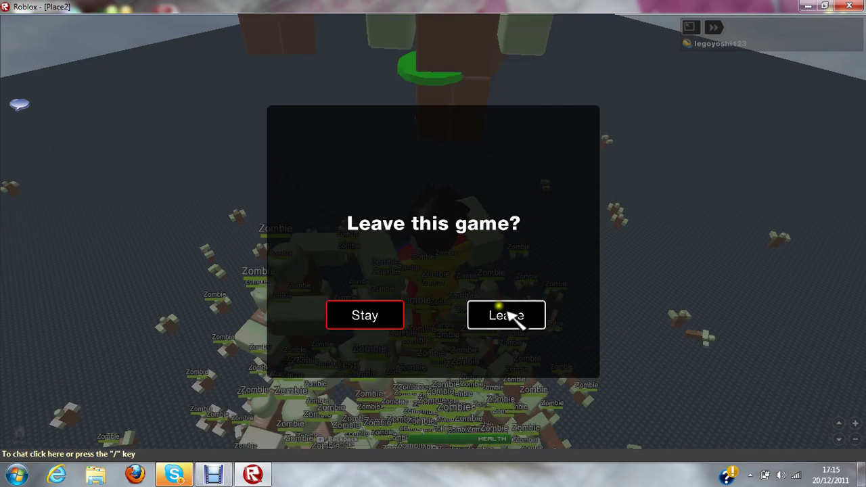
pyautogui.click(512, 317)
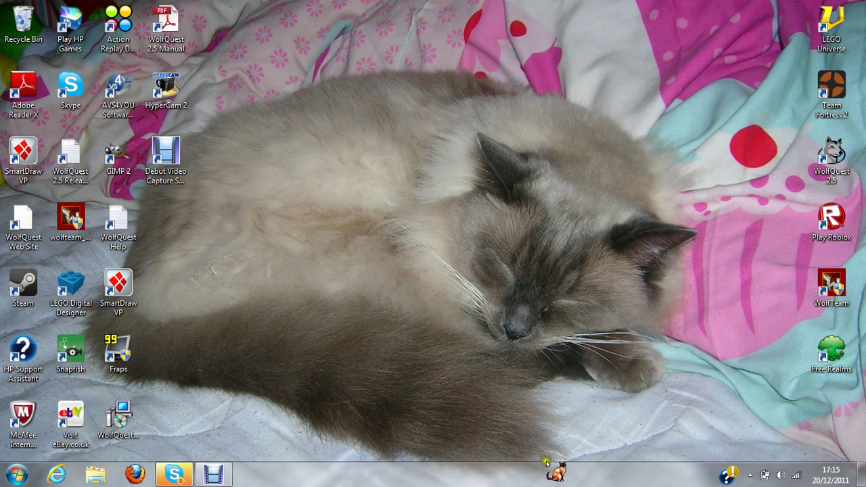
pyautogui.click(226, 480)
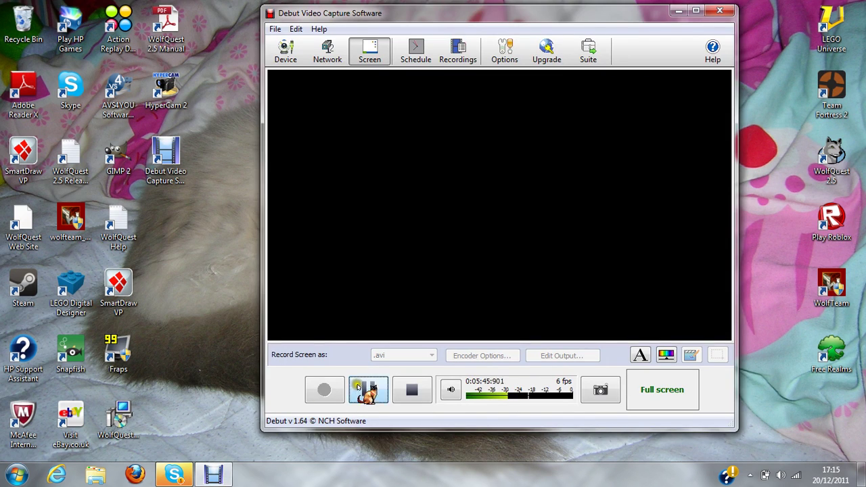